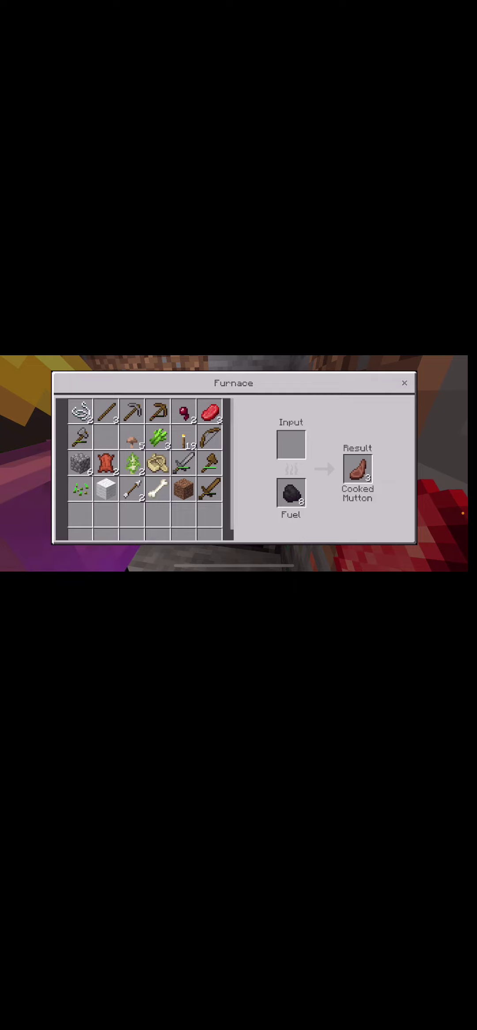
Put the three raw beef into the furnace input and take back the leftover coal.
{"action": "left_click", "coordinate": [209, 413]}
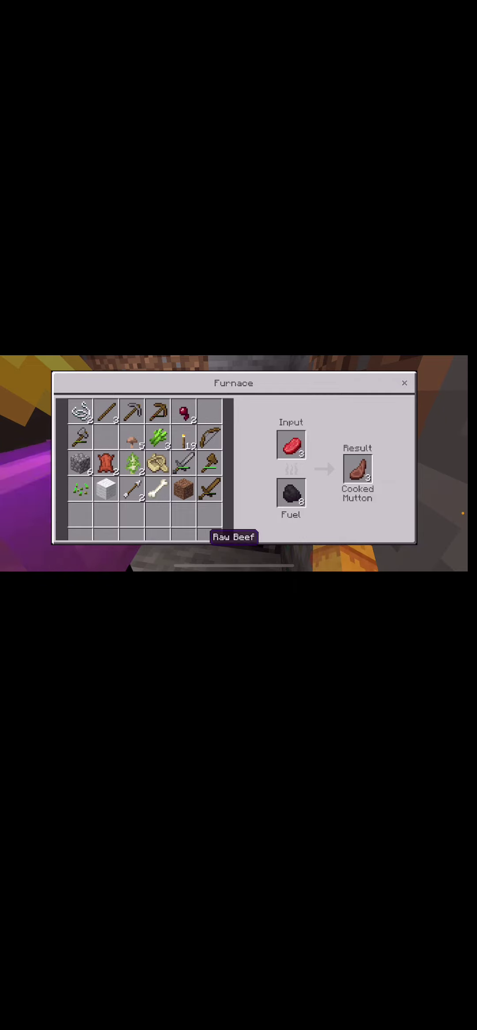
{"action": "left_click", "coordinate": [290, 492]}
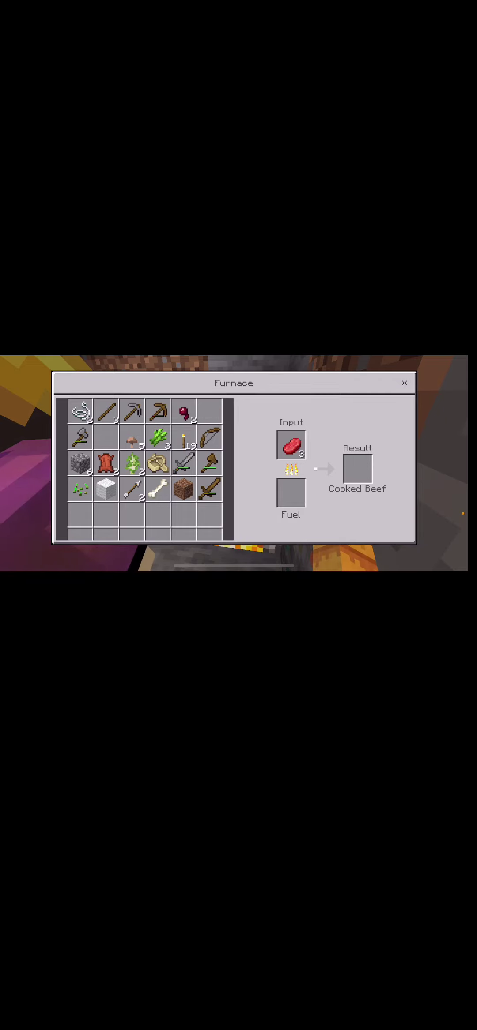